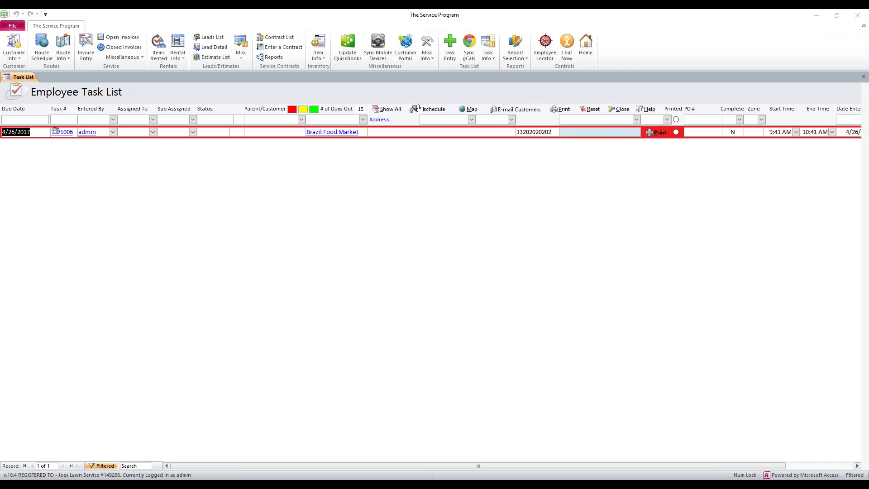
- Open the QuickBooks Maintenance Menu from the Update QuickBooks ribbon button
click(352, 57)
- Open the QuickBooks Invoice History sync form from Select a Specific Table, then close it
click(316, 314)
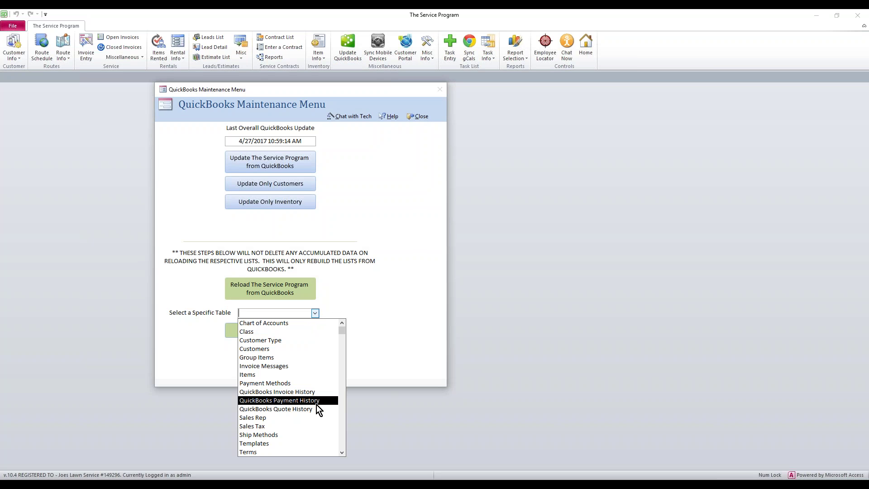
click(411, 321)
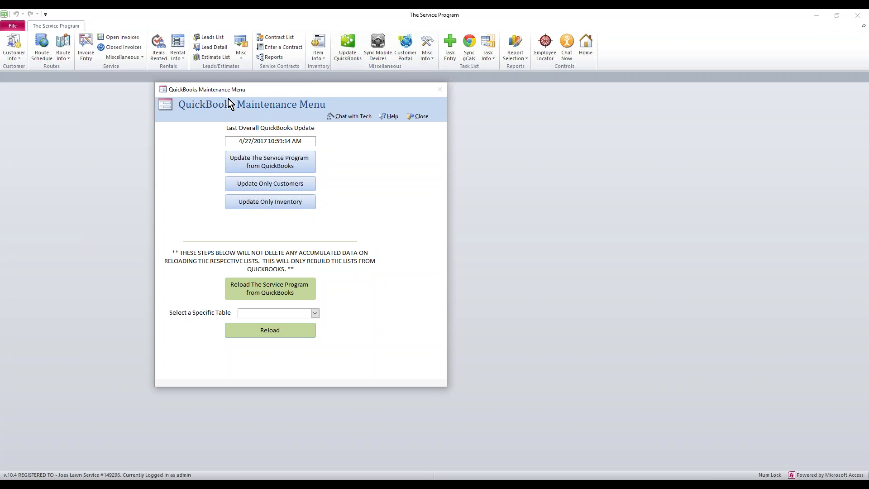
click(314, 313)
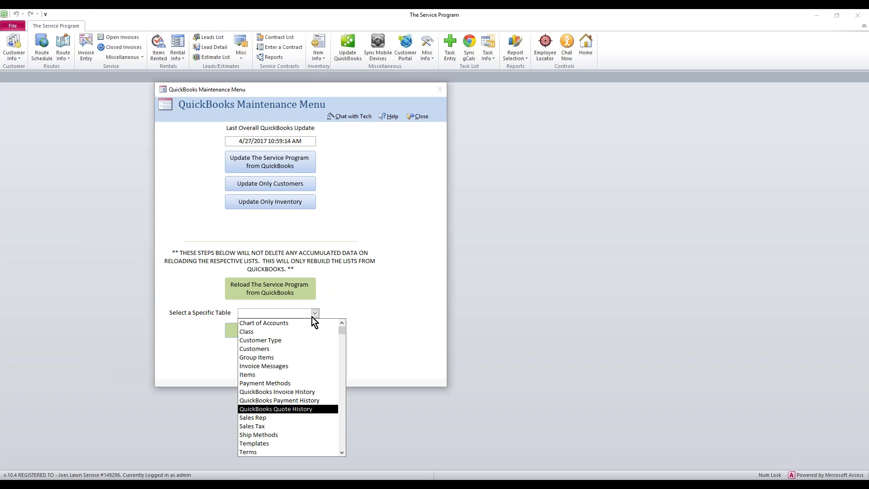
click(312, 394)
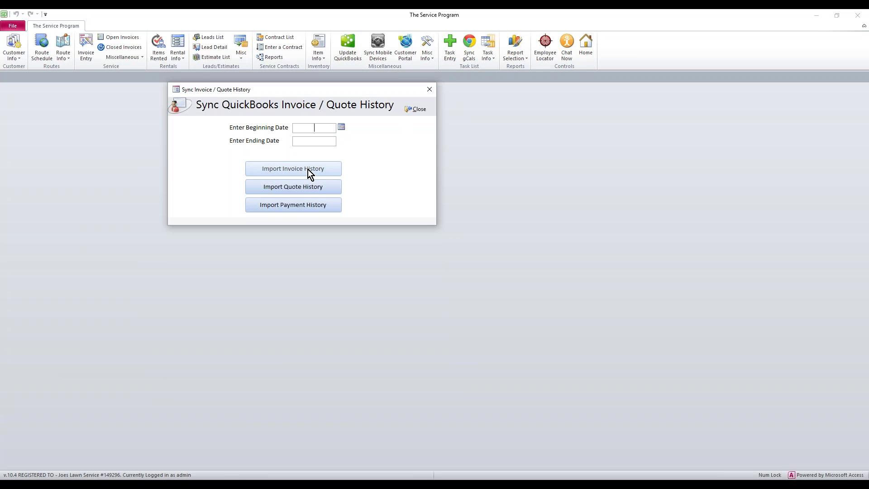
click(414, 110)
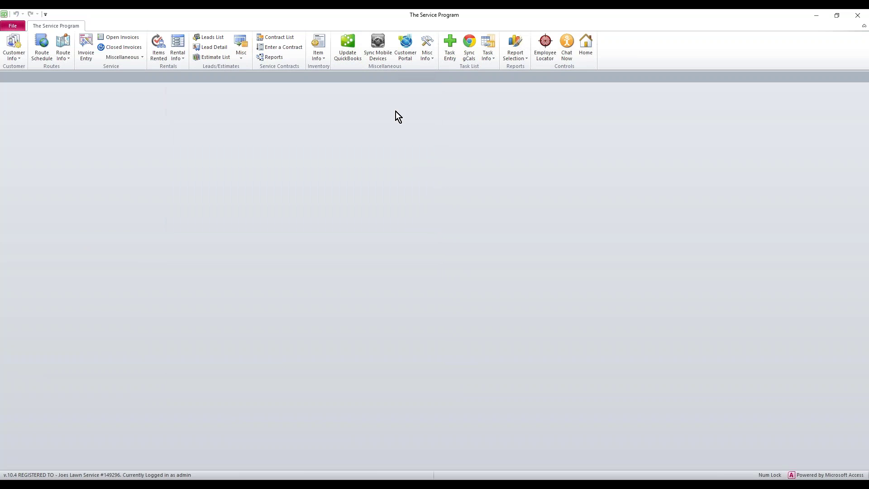
- Reopen the maintenance menu, view the QuickBooks Payment History sync form, and close it
click(348, 41)
click(315, 313)
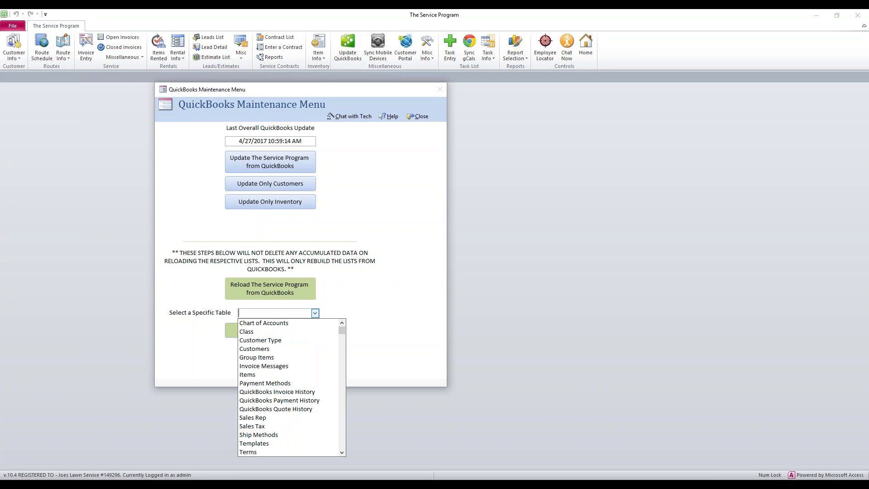
click(262, 401)
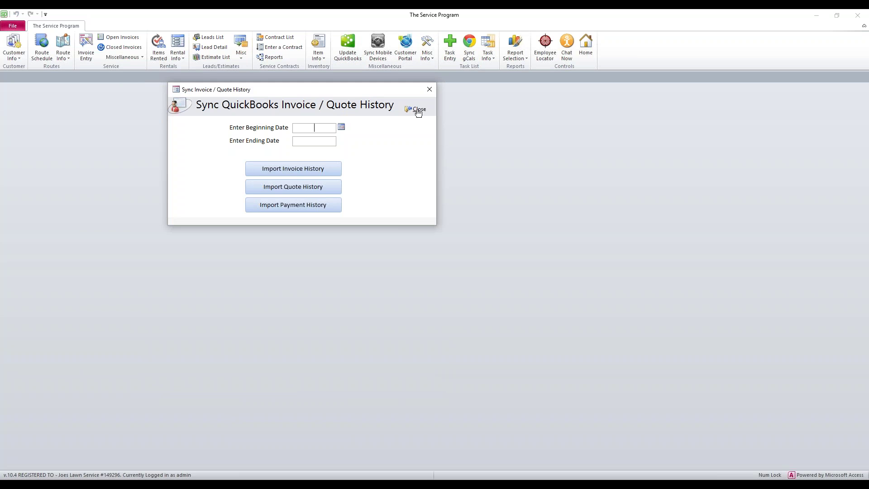
click(418, 110)
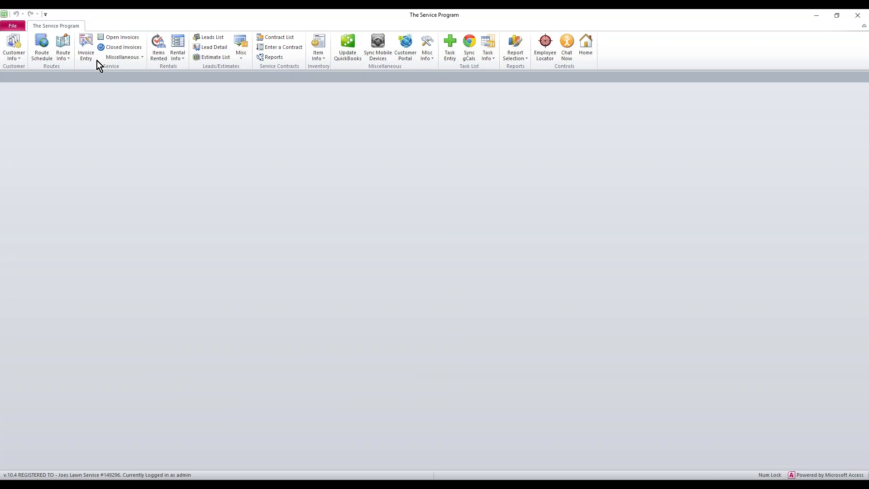
- Check Brazil Food Market's Notes tab from the Customer List, then open MyCustomerConnect Sync
click(18, 60)
click(22, 69)
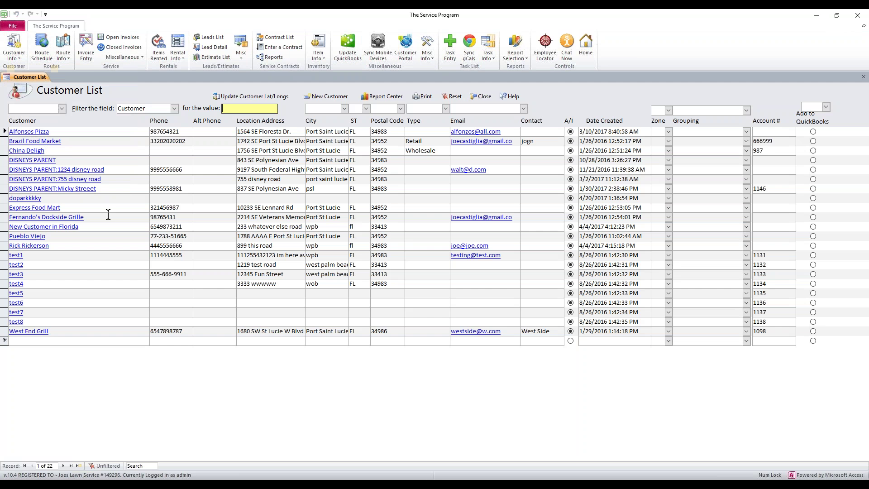
click(69, 141)
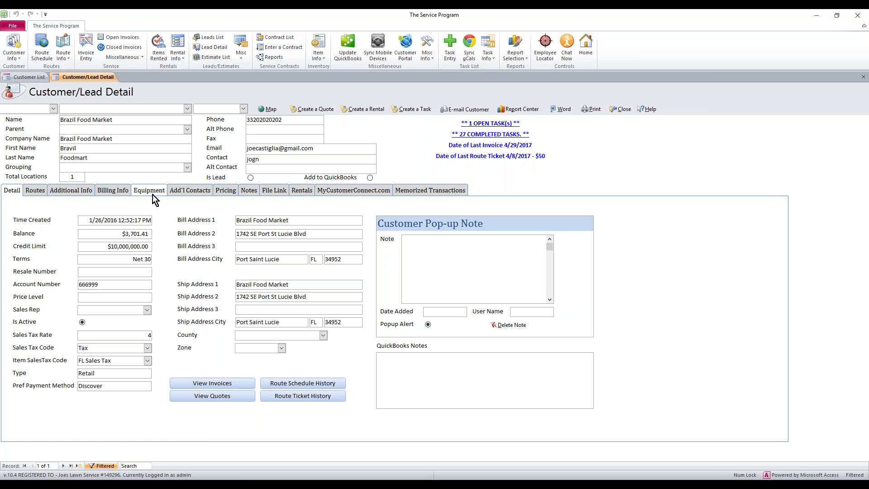
click(249, 191)
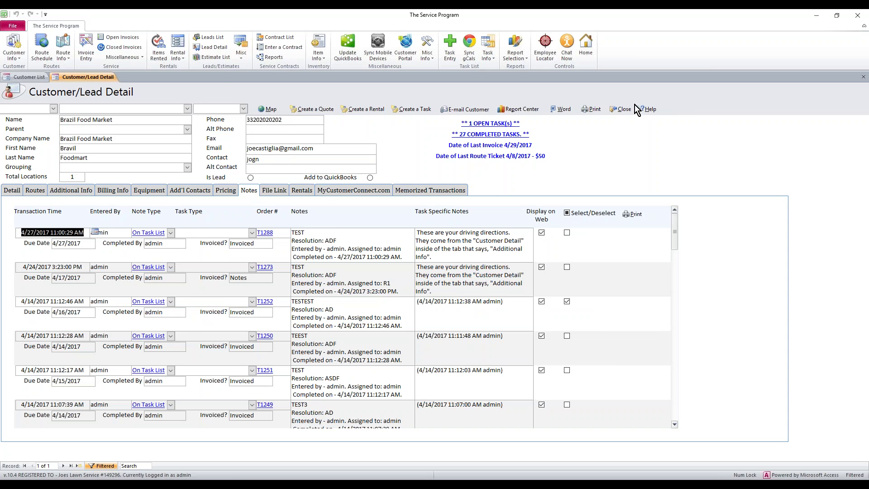
click(621, 109)
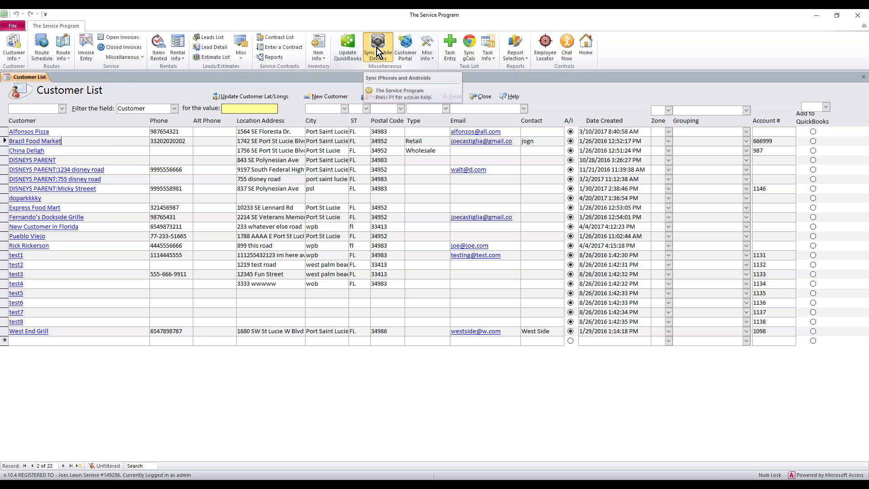
click(378, 45)
- Set the mobile sync option to Sync Customer Notes and Additional Info
key(F4)
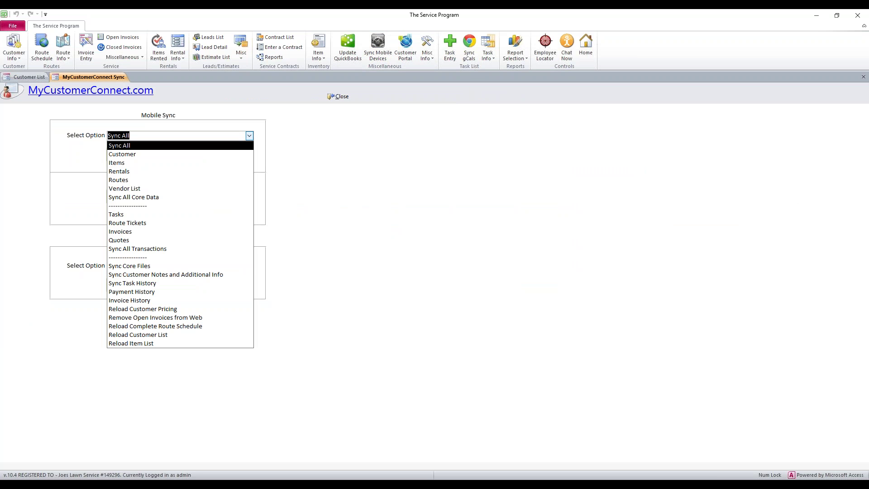
key(Escape)
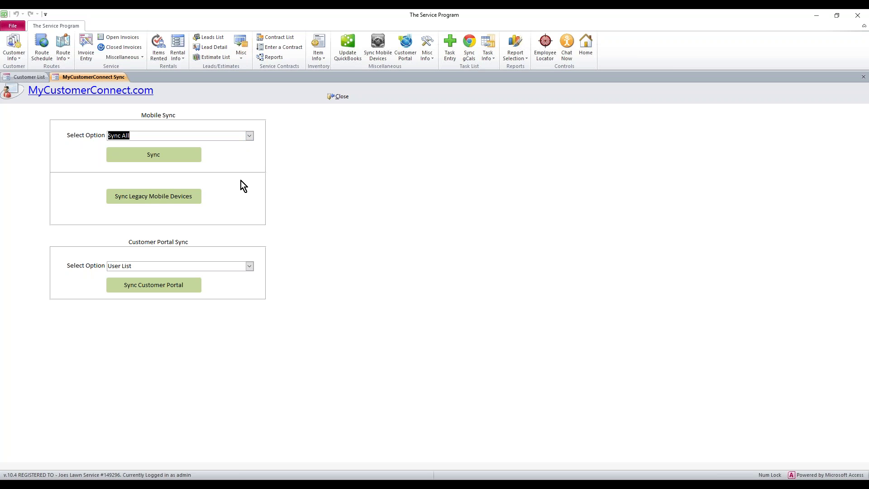
click(250, 136)
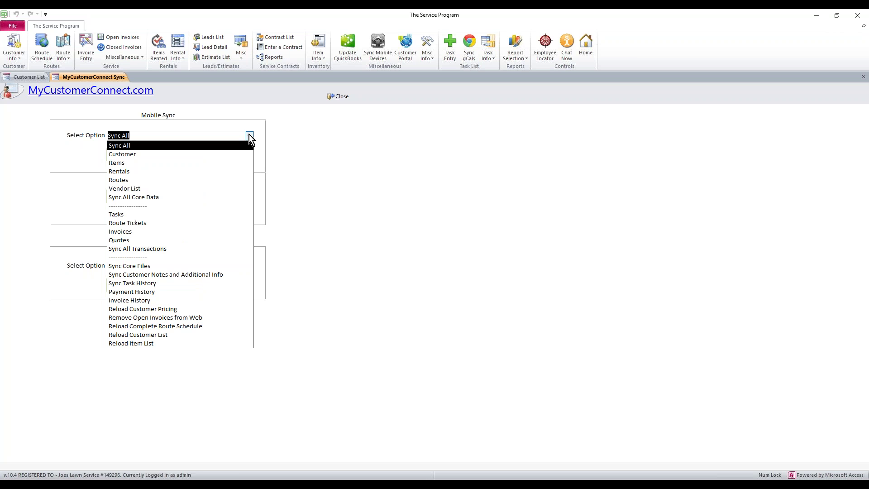
click(168, 275)
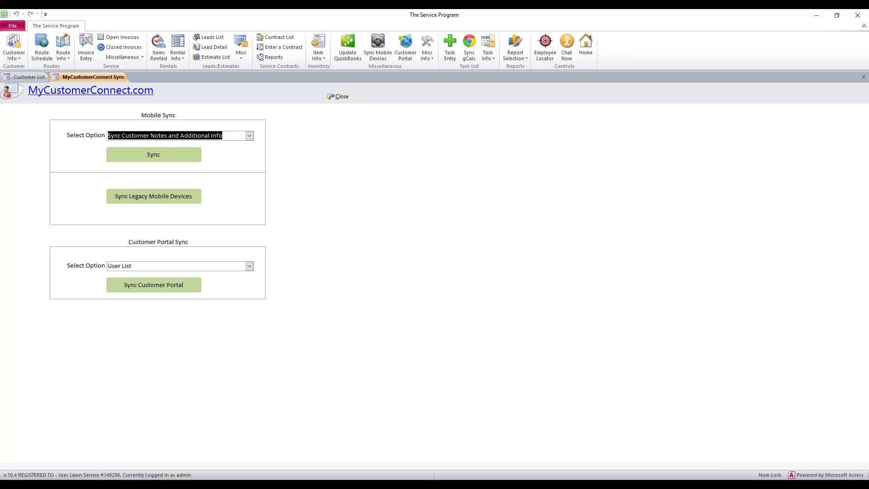
- Switch the sync option to Sync Task History and bring up the Customer Portal sign-in page
click(250, 136)
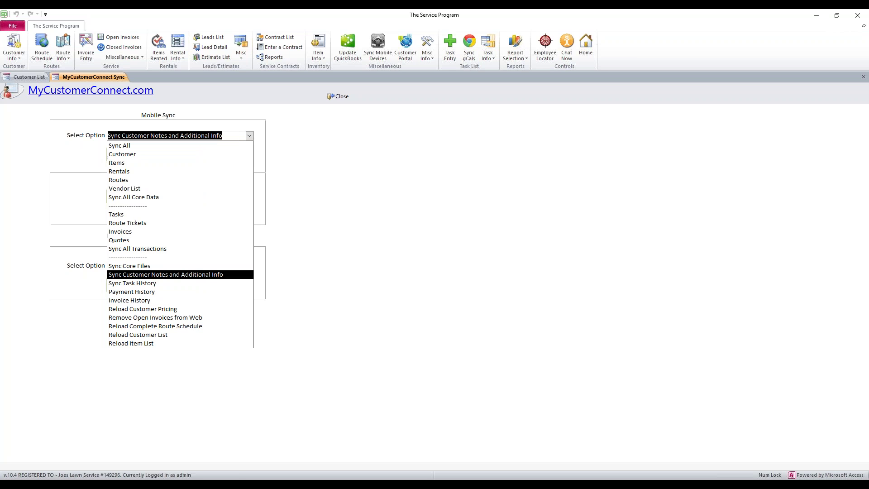
click(175, 283)
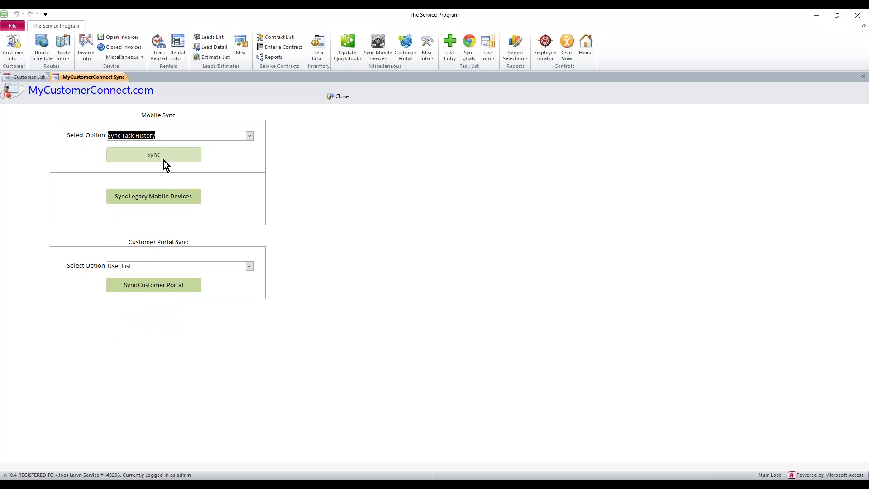
click(250, 136)
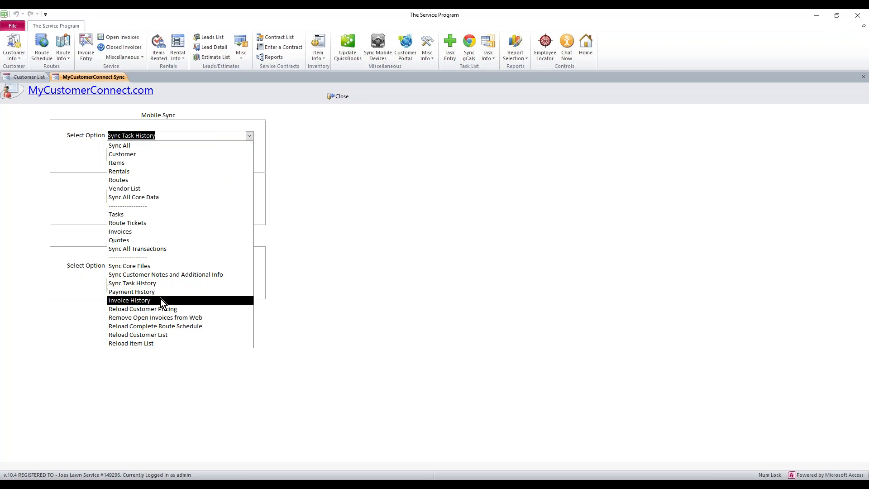
click(330, 163)
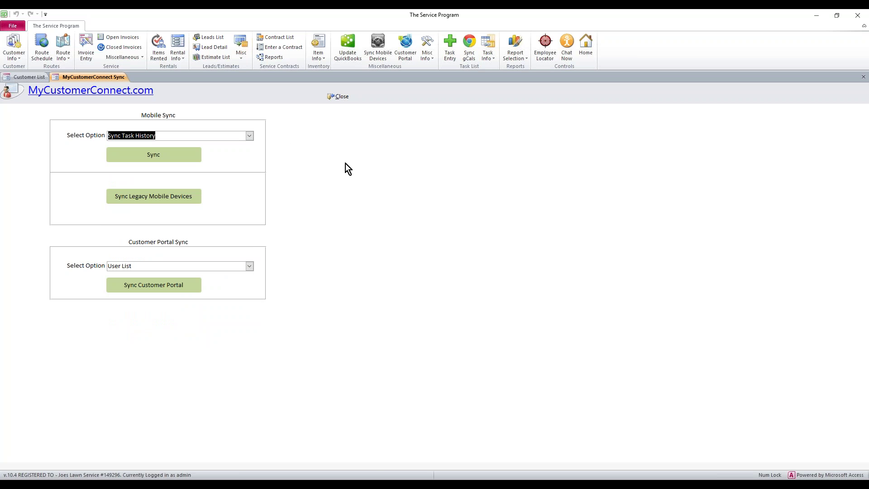
click(392, 479)
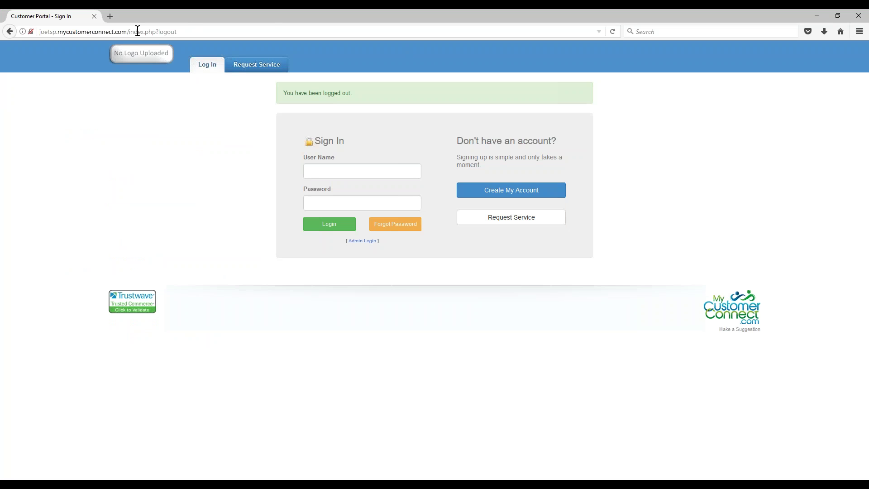
- Load the portal sign-in page by removing 'index.php?logout' from the address
drag(128, 31, 197, 42)
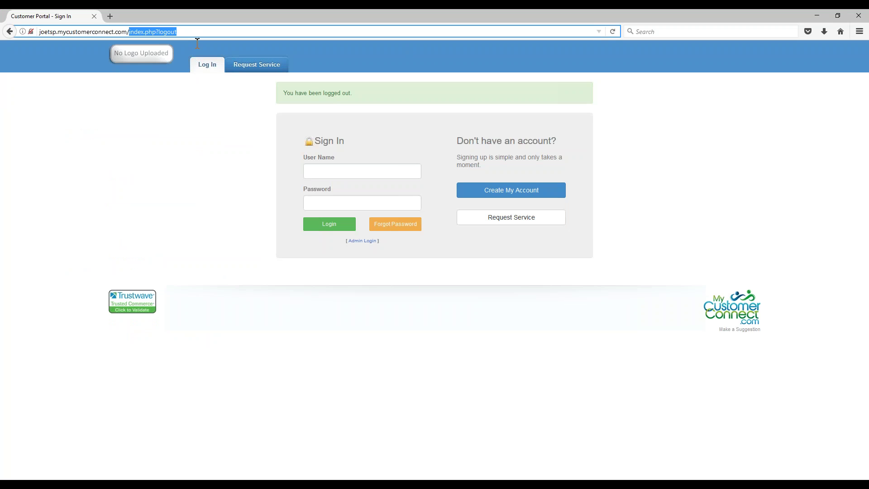
key(BackSpace)
key(Return)
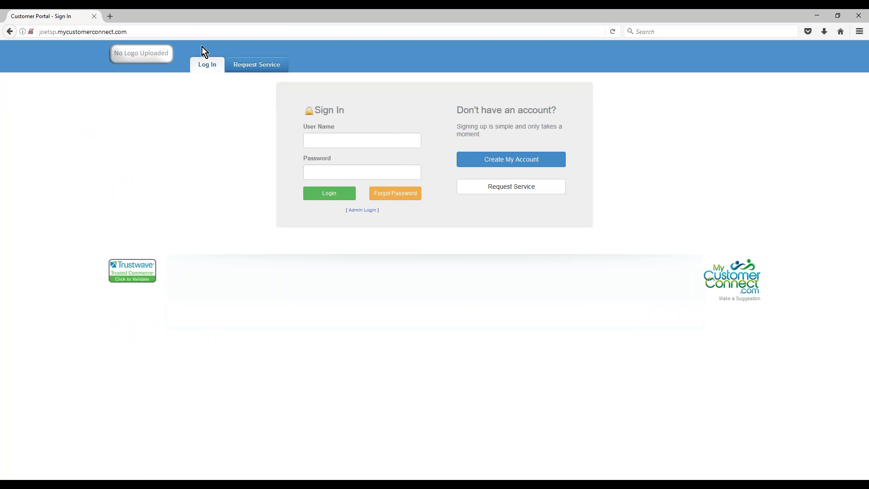
- Preview the empty Create Account registration form, then go back to Sign In
click(315, 141)
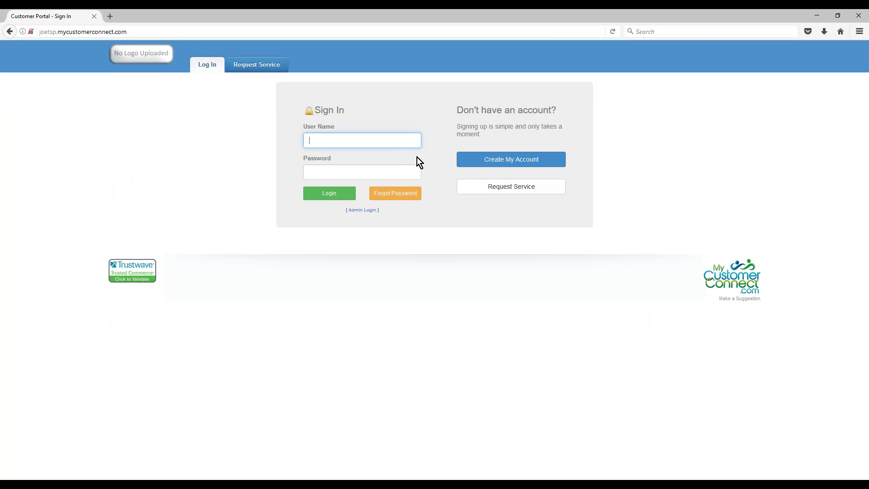
text(cast)
key(BackSpace)
key(BackSpace)
key(BackSpace)
key(BackSpace)
click(511, 164)
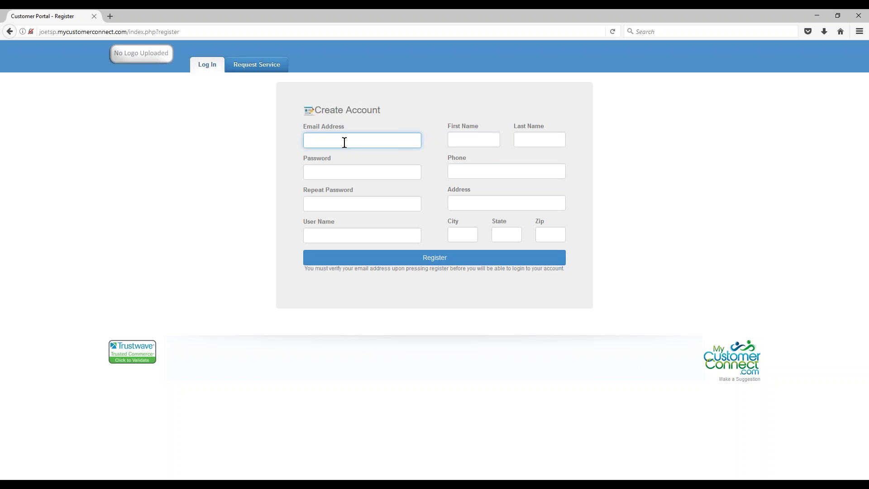
click(10, 31)
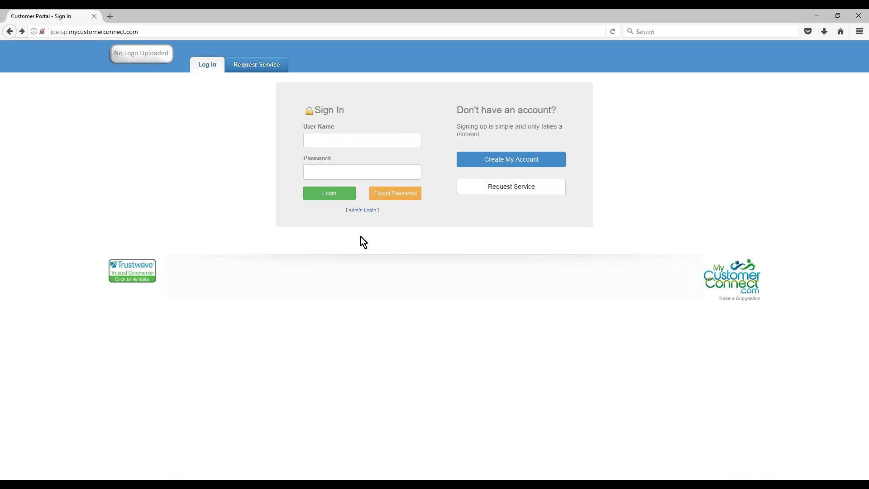
- Sign in with the customer's e-mail user name and password, then open Switch Account
click(370, 141)
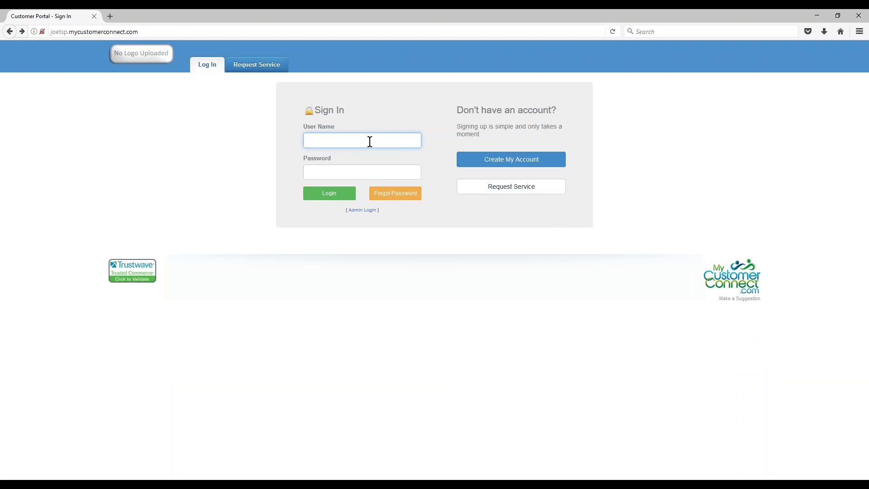
key(Tab)
text(****)
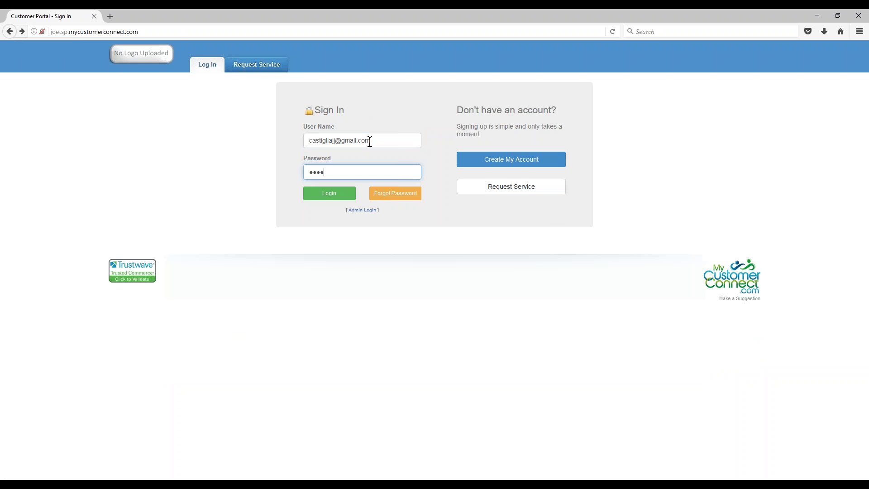
text(***)
key(Return)
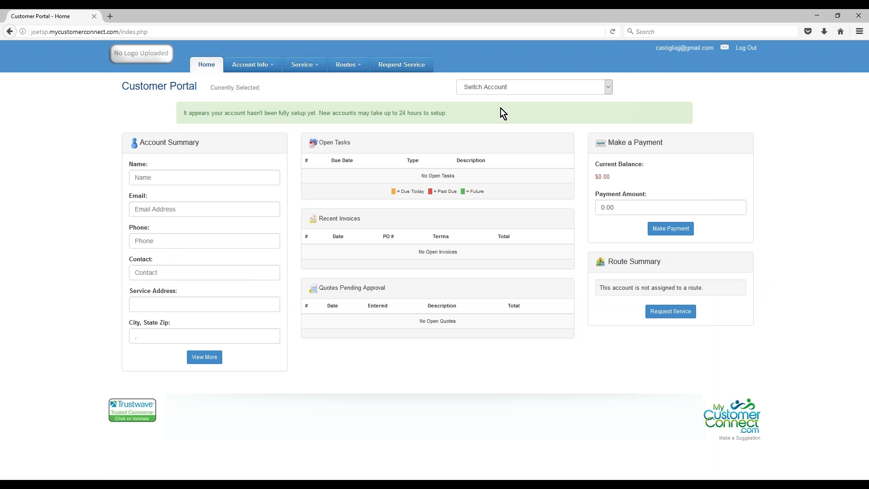
click(609, 87)
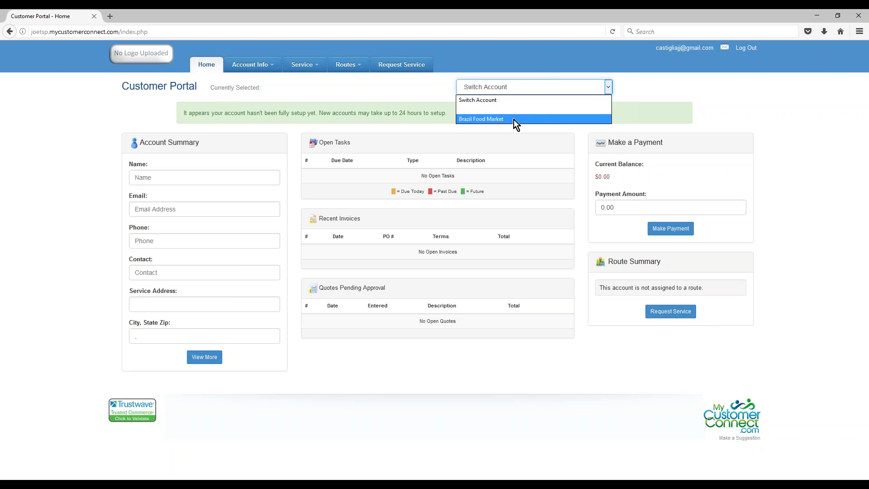
- Switch to Brazil Food Market and highlight task TW1006, Quotes Pending Approval and Route Summary
click(468, 120)
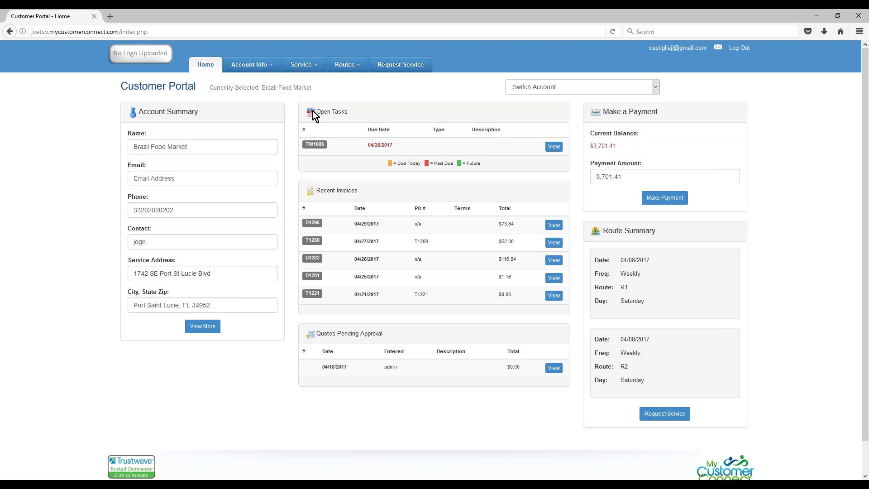
drag(331, 146, 306, 144)
drag(387, 336, 327, 341)
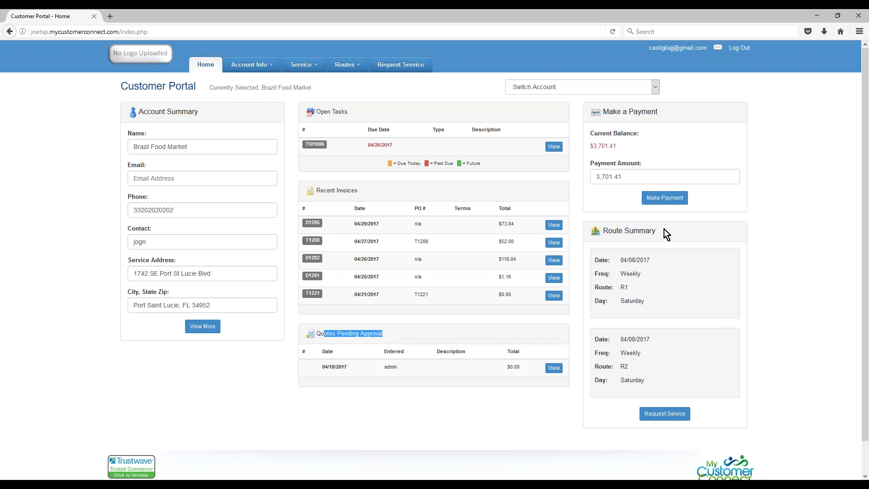
drag(664, 229, 602, 231)
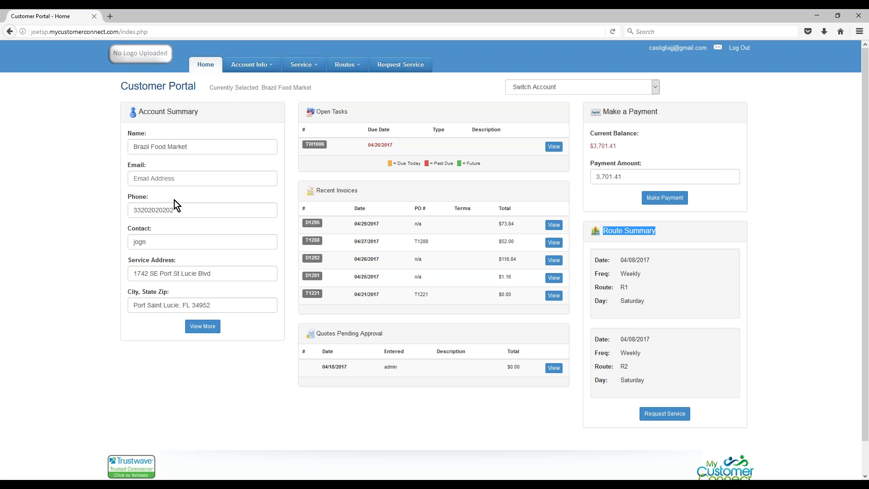
drag(192, 148, 120, 144)
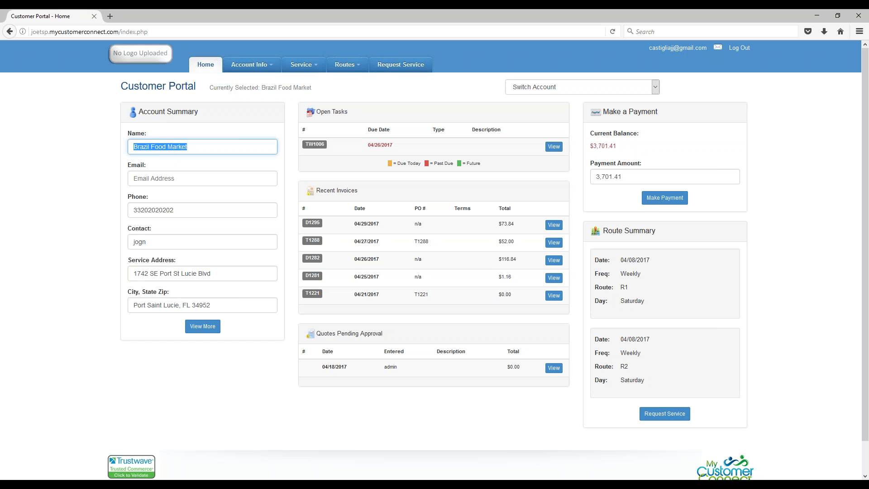
- View Brazil Food Market's Account Detail and Additional Info pages, highlighting the Misc1 value
click(253, 66)
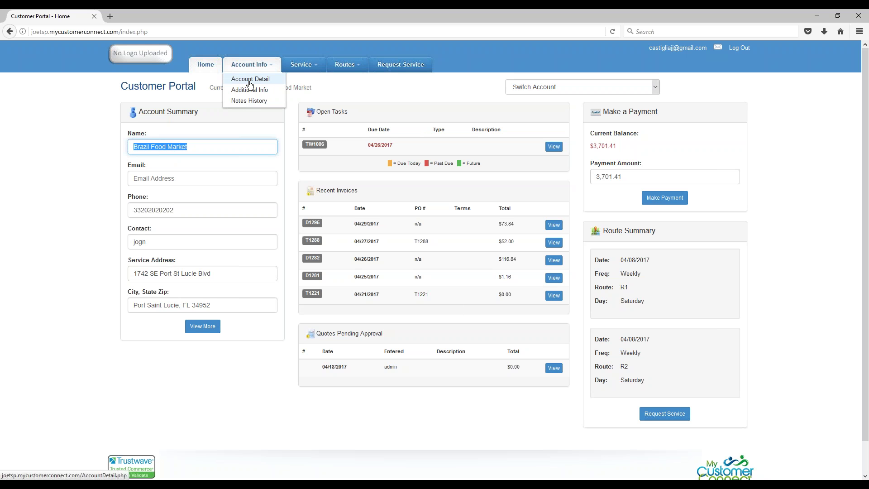
click(249, 79)
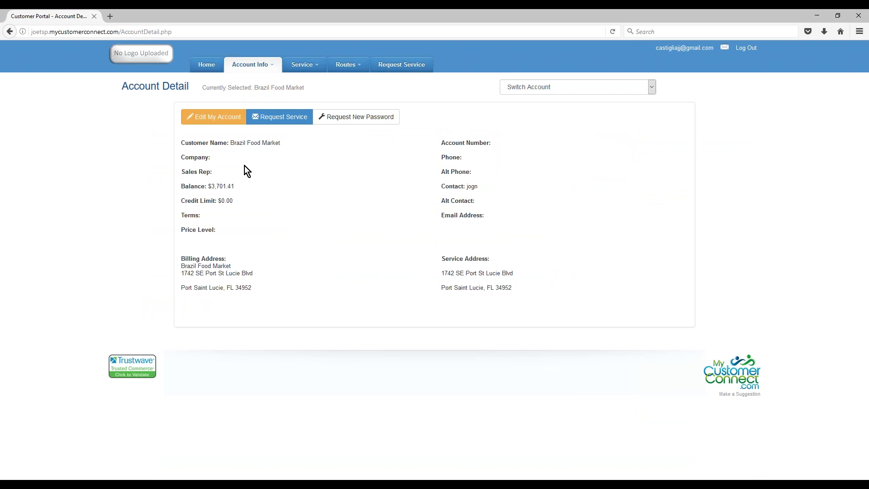
click(250, 64)
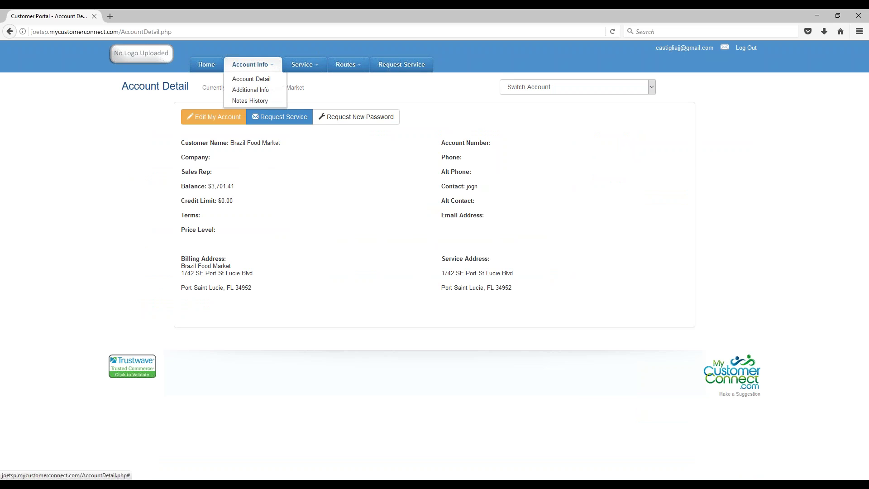
click(255, 93)
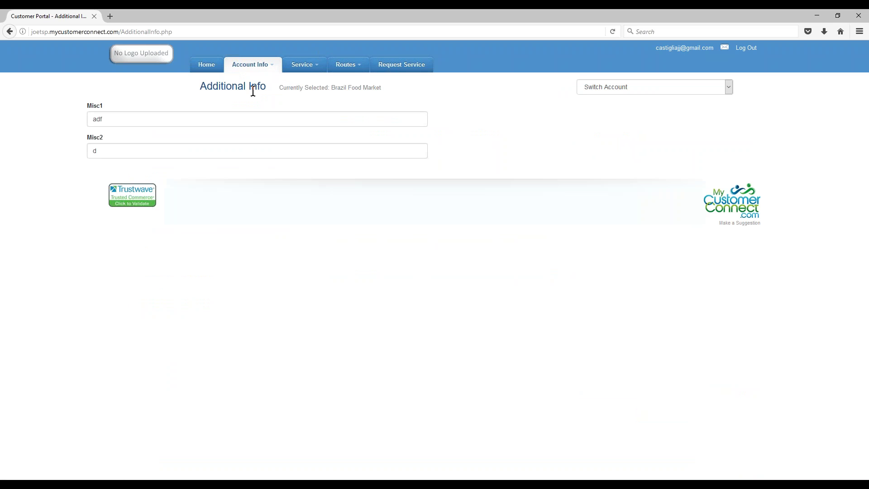
double_click(113, 116)
- Browse Notes History, try the Time Stamp sort and search box, then open Task History
click(269, 65)
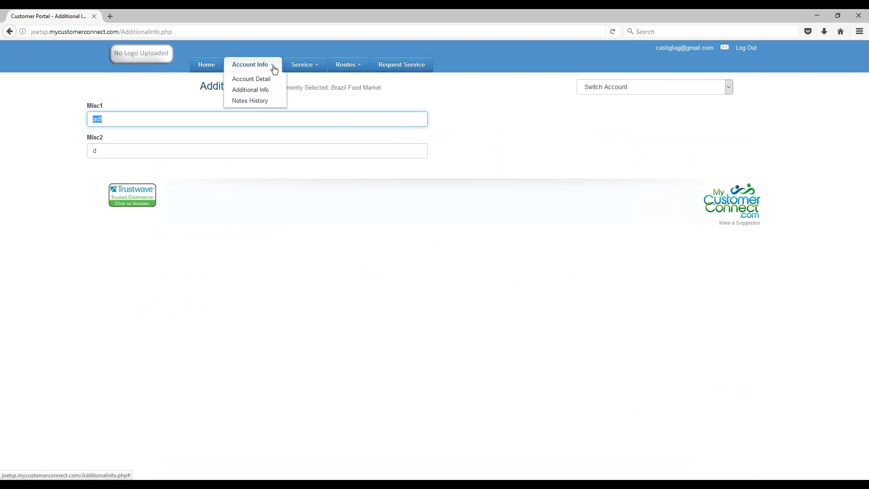
click(249, 102)
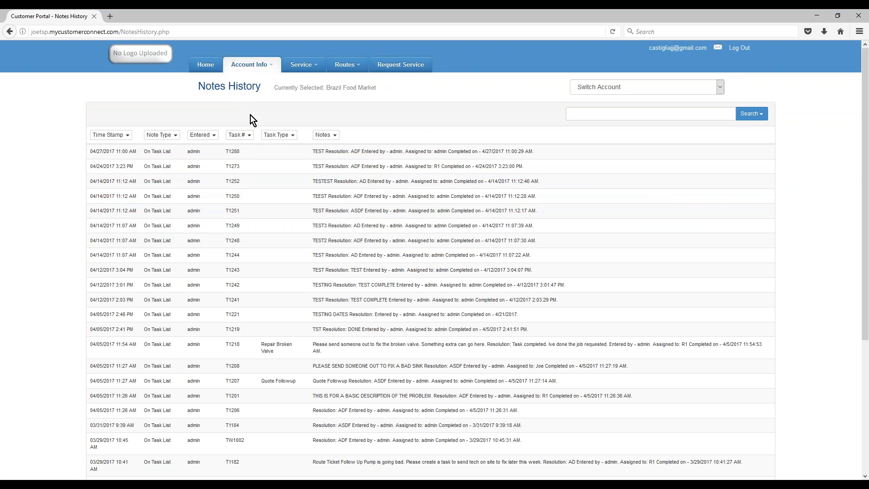
double_click(230, 151)
click(128, 135)
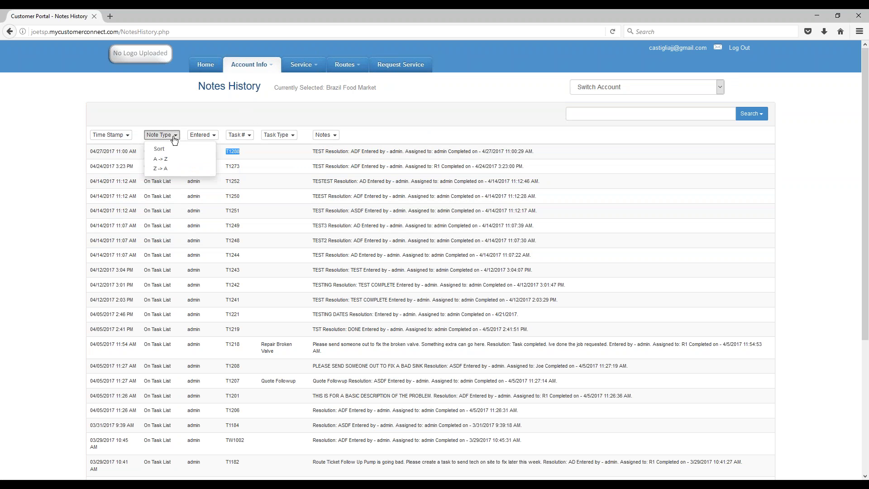
mouse_move(218, 141)
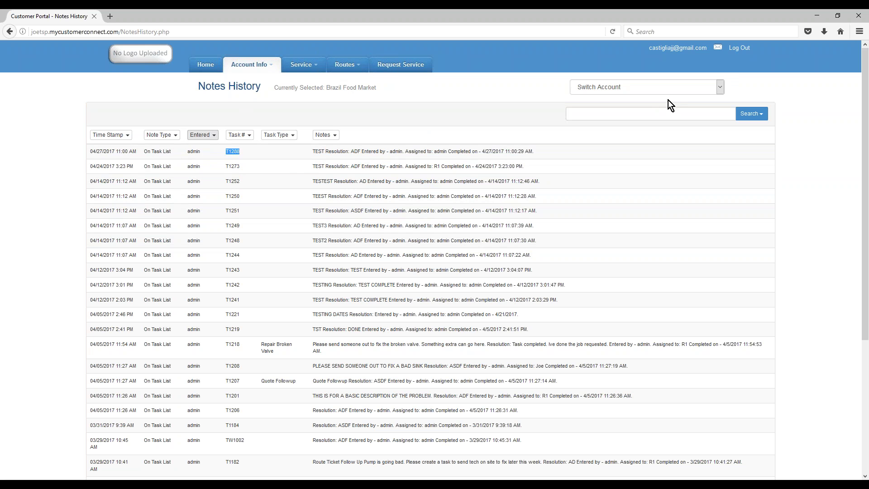
click(658, 114)
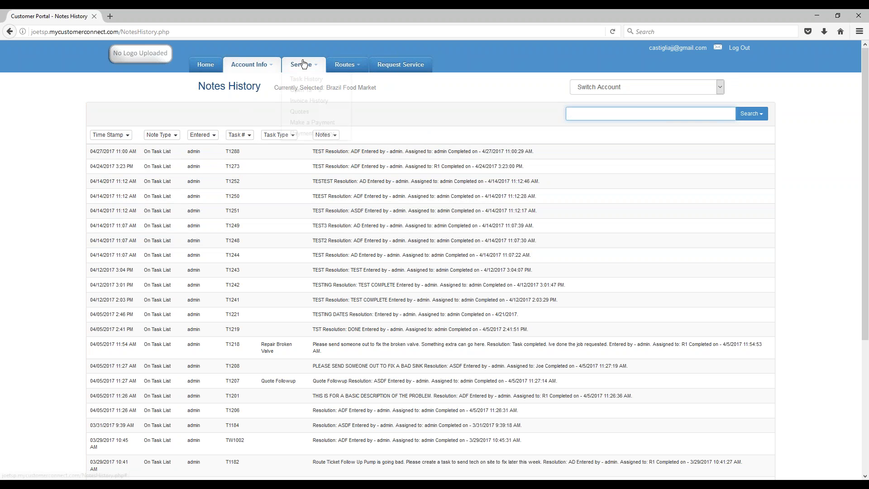
mouse_move(303, 67)
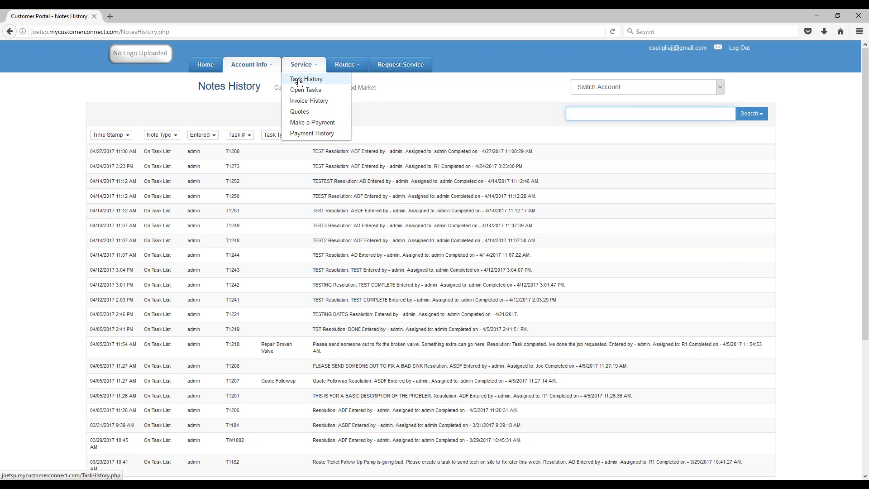
click(299, 80)
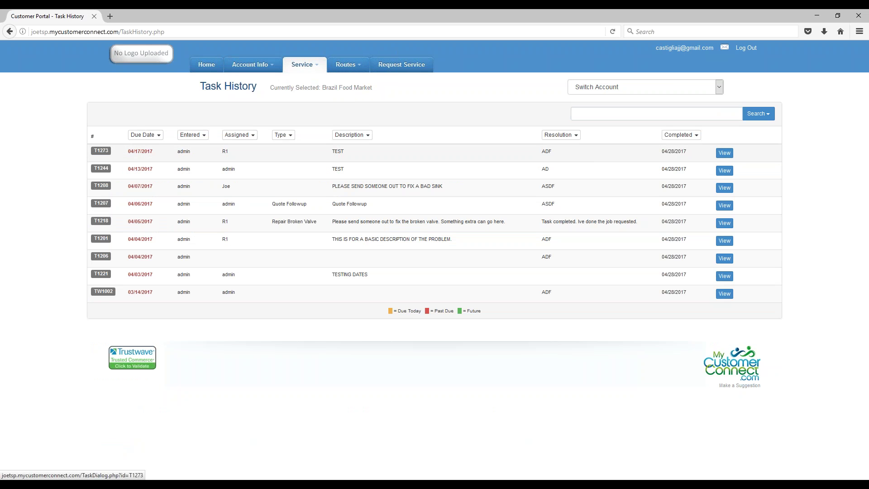
- View the account's Open Tasks and Invoice History pages from the Service menu
click(302, 64)
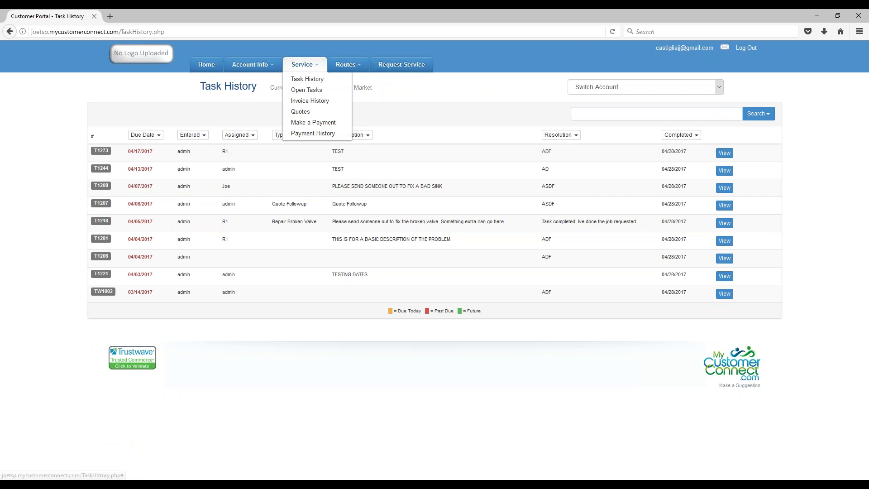
click(296, 90)
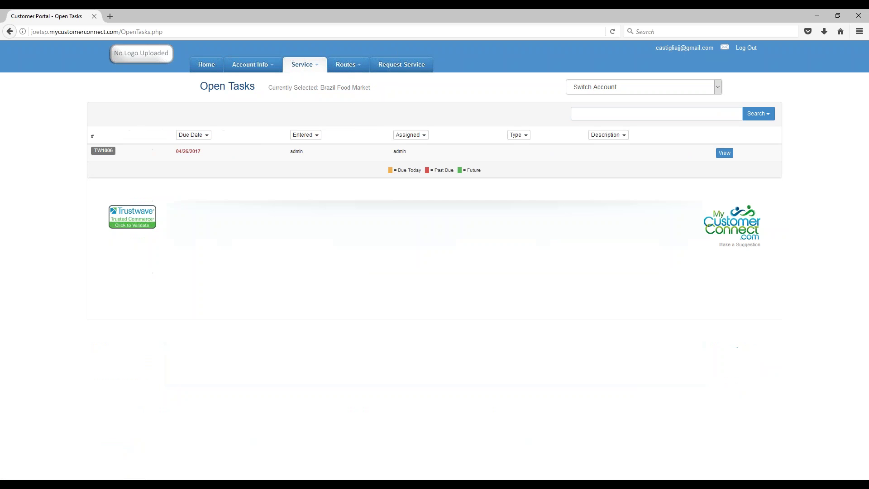
click(315, 66)
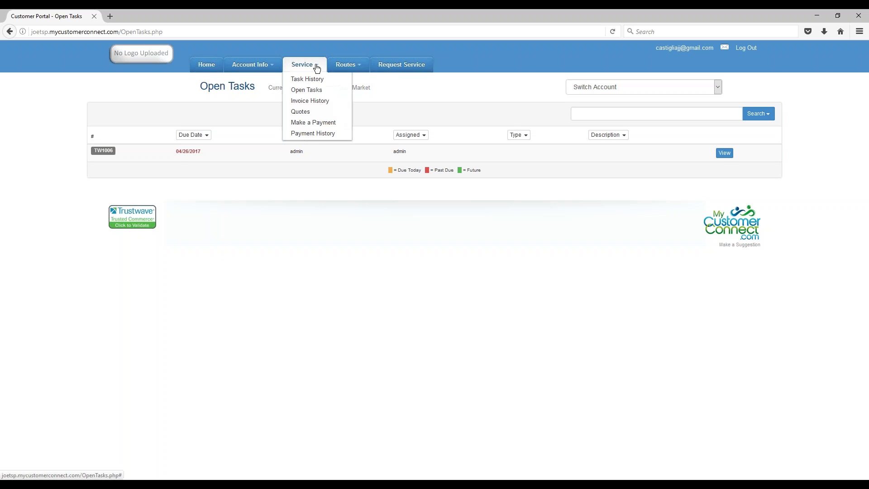
click(305, 102)
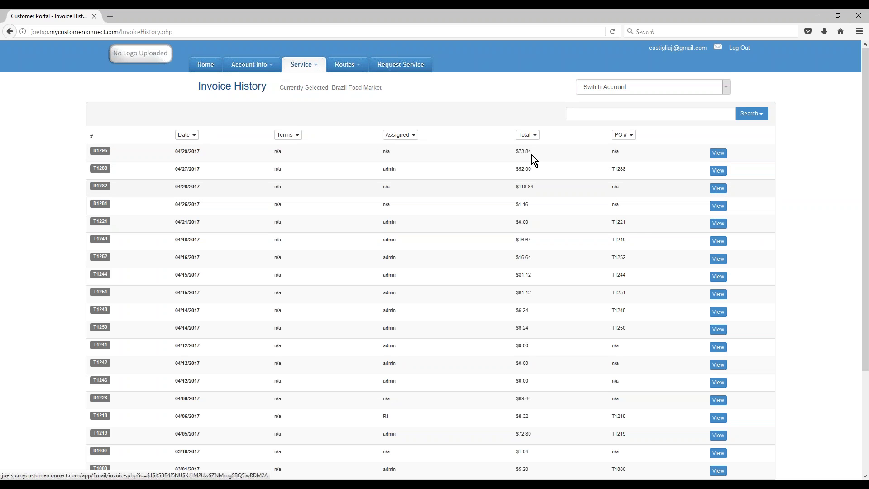
- Go through the Make a Payment page to the empty Payment History page
click(304, 65)
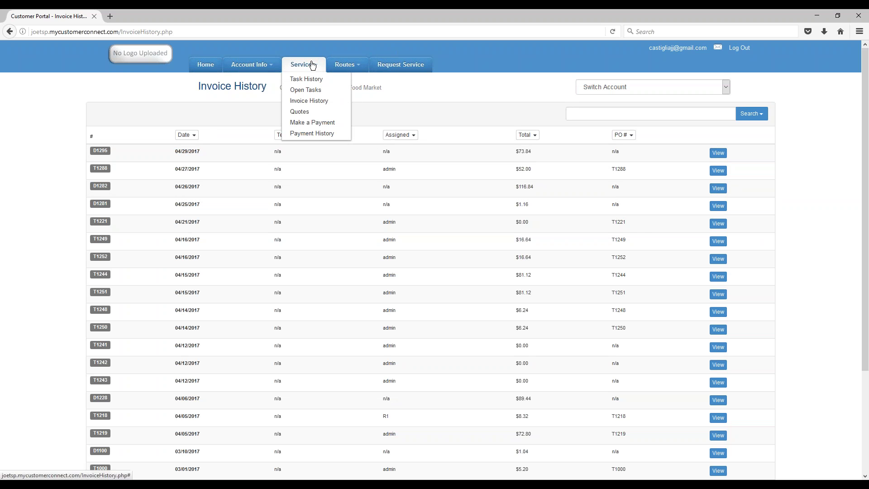
click(308, 123)
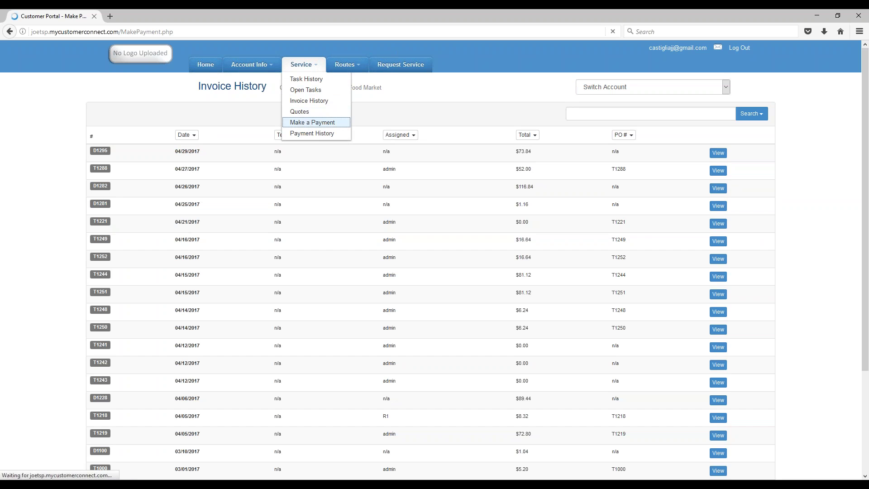
click(314, 66)
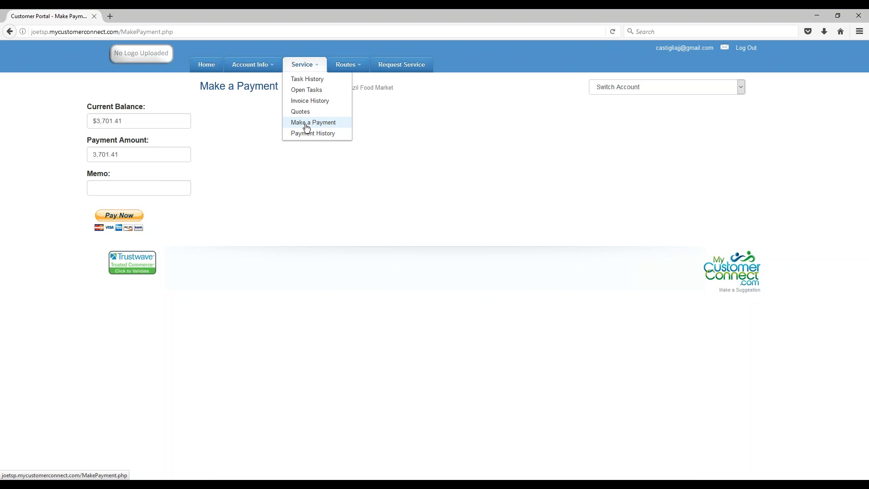
click(316, 125)
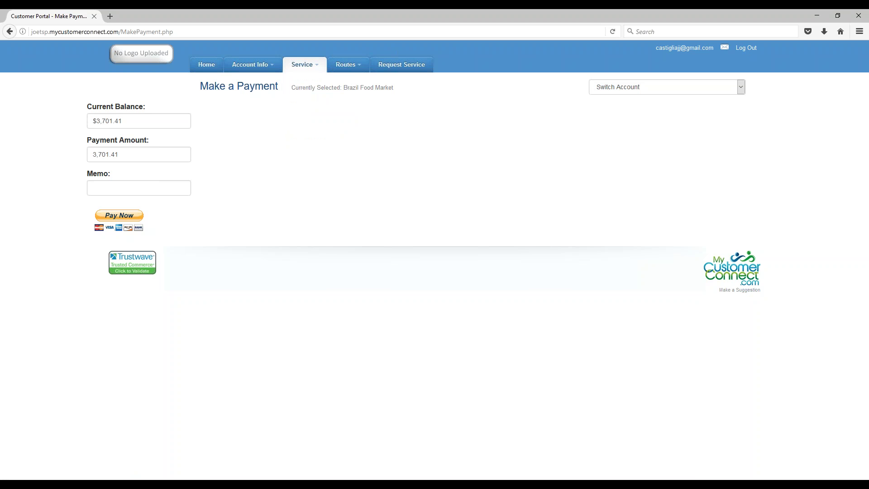
click(315, 64)
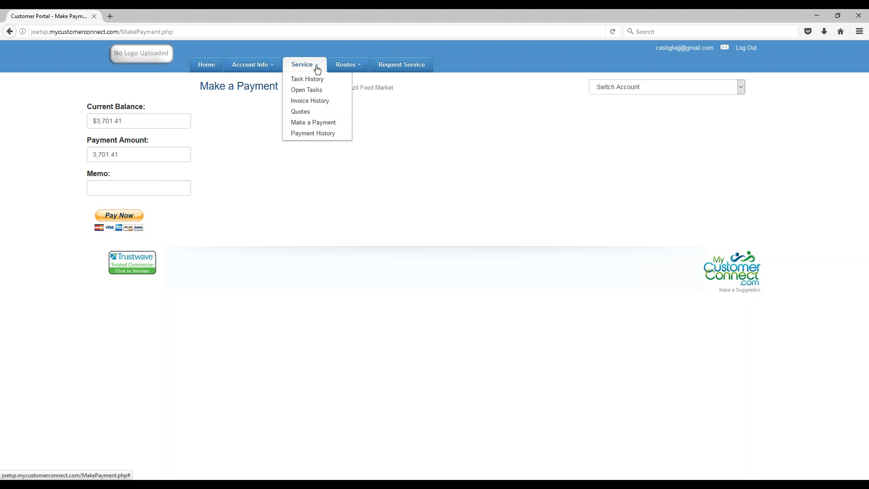
click(306, 135)
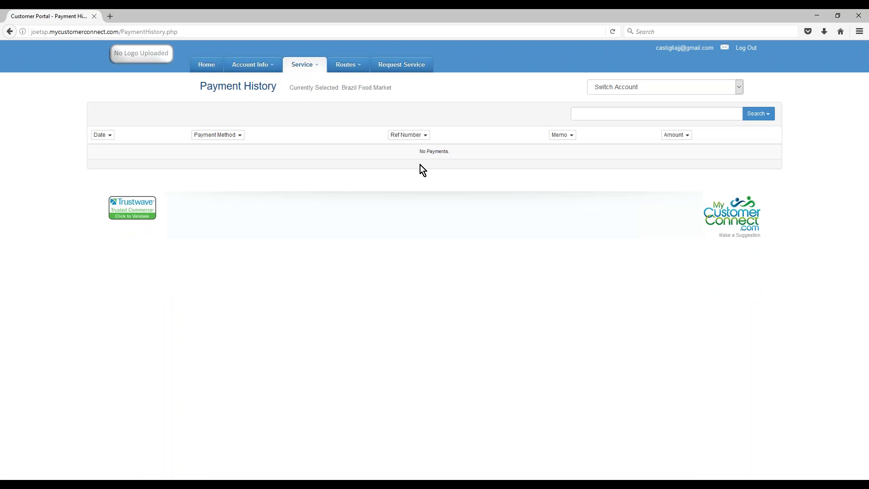
click(350, 66)
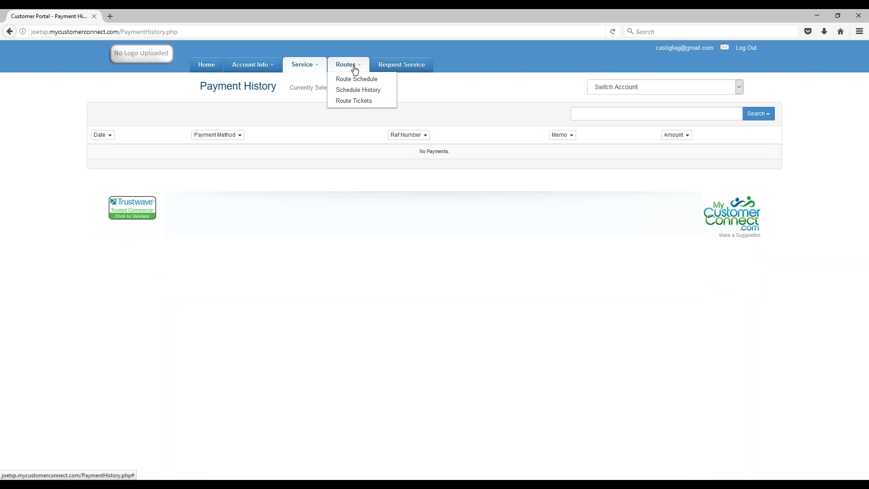
- Open the Route Schedule, highlight routes R1 and R2, then open the Request Service form
click(349, 79)
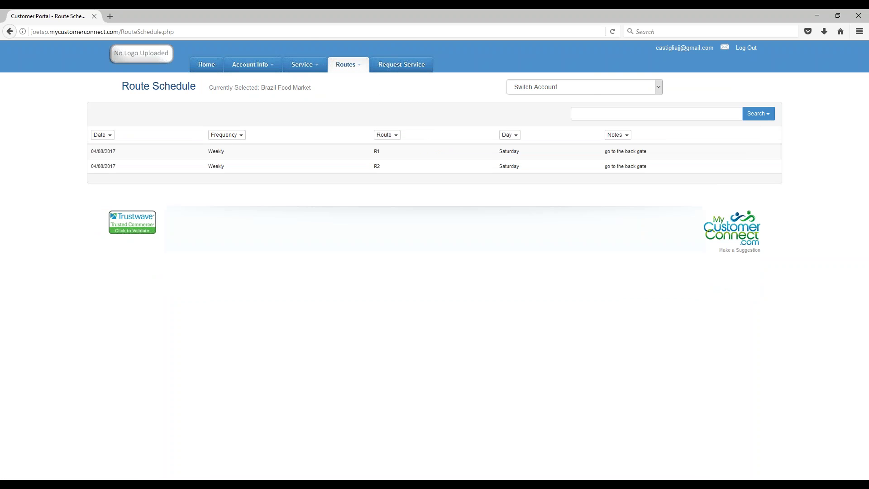
drag(117, 154, 96, 164)
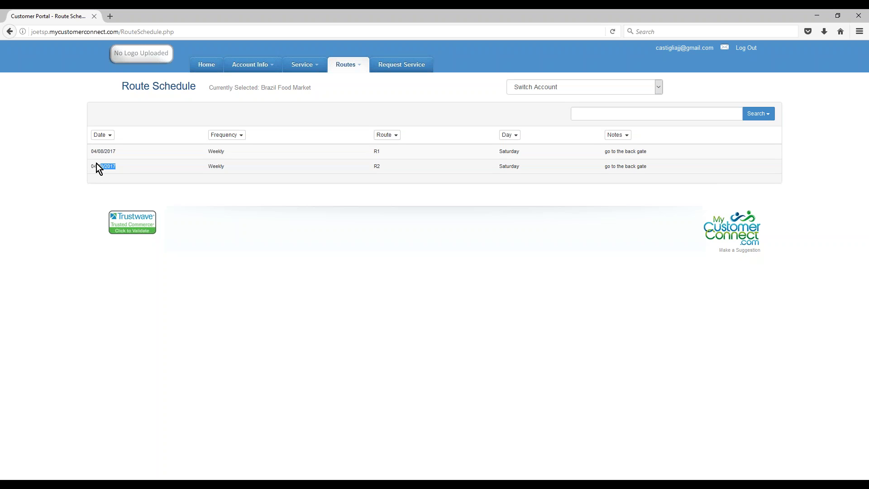
double_click(375, 152)
double_click(376, 166)
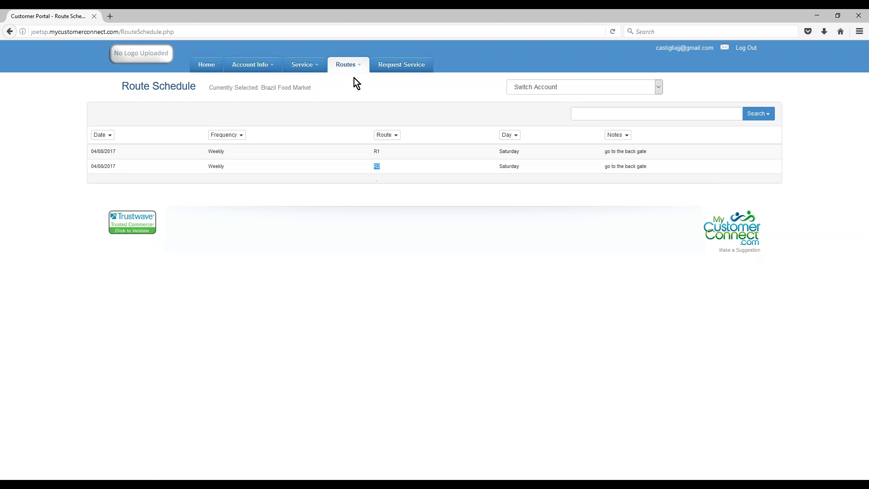
click(352, 65)
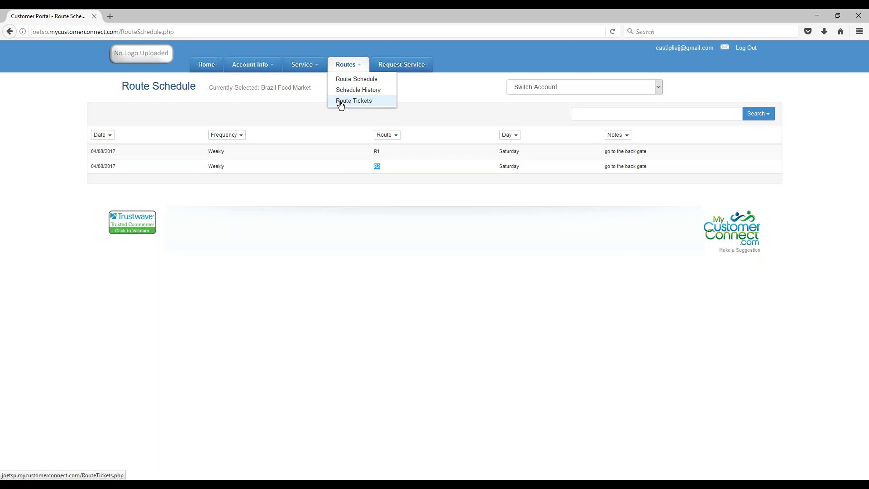
click(417, 67)
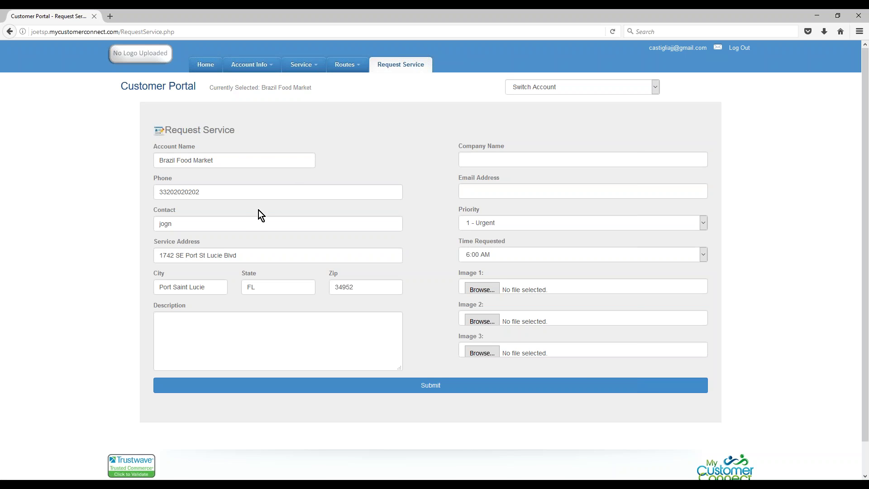
- Review the prefilled account name Brazil Food Market and the empty Description and Email Address fields
drag(219, 160, 157, 162)
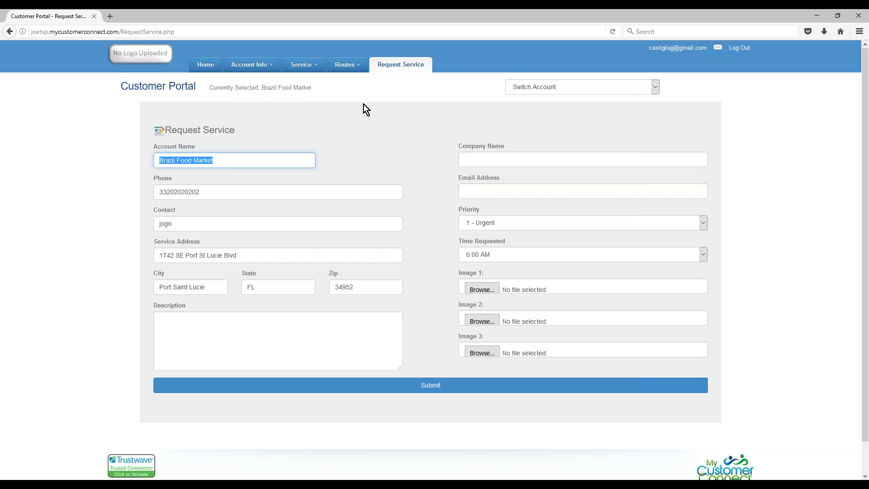
click(206, 322)
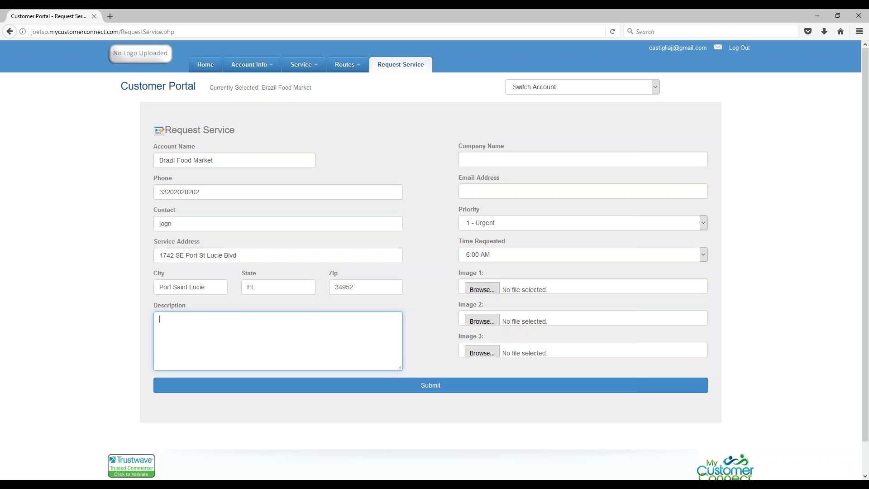
click(485, 160)
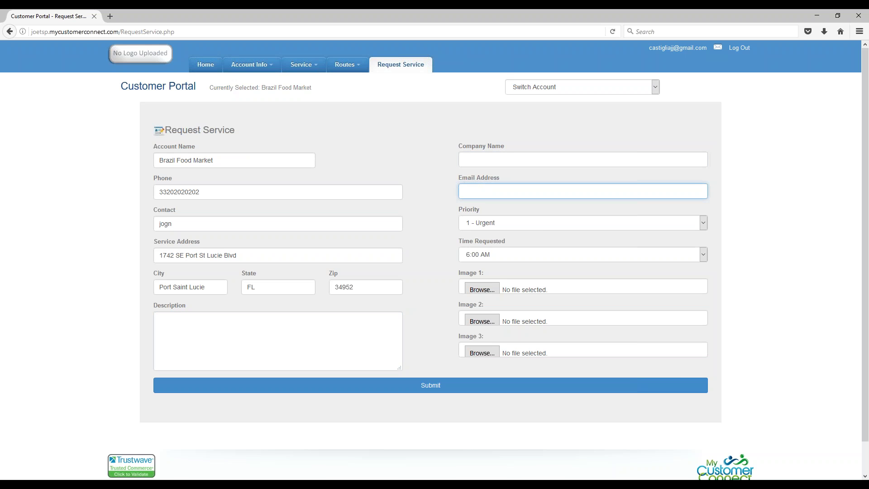
- Check the Priority and Time Requested dropdowns, keeping 1 - Urgent and 6:00 AM
click(536, 219)
click(536, 219)
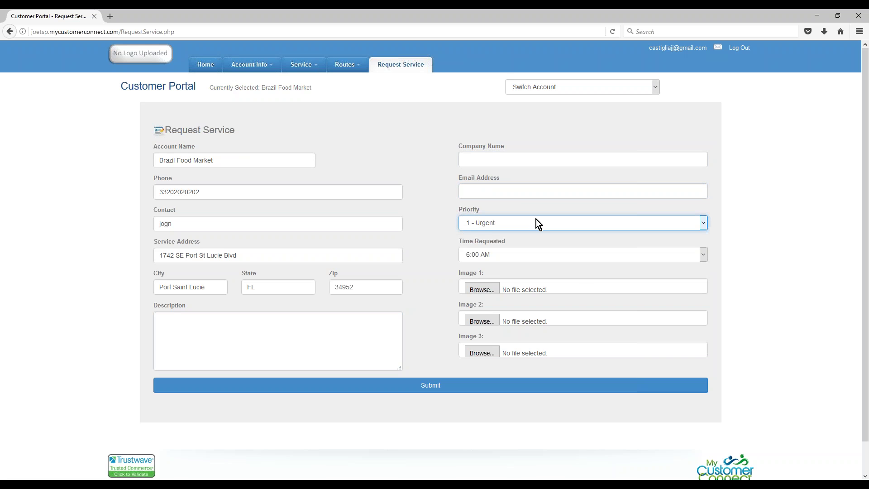
click(628, 257)
click(629, 258)
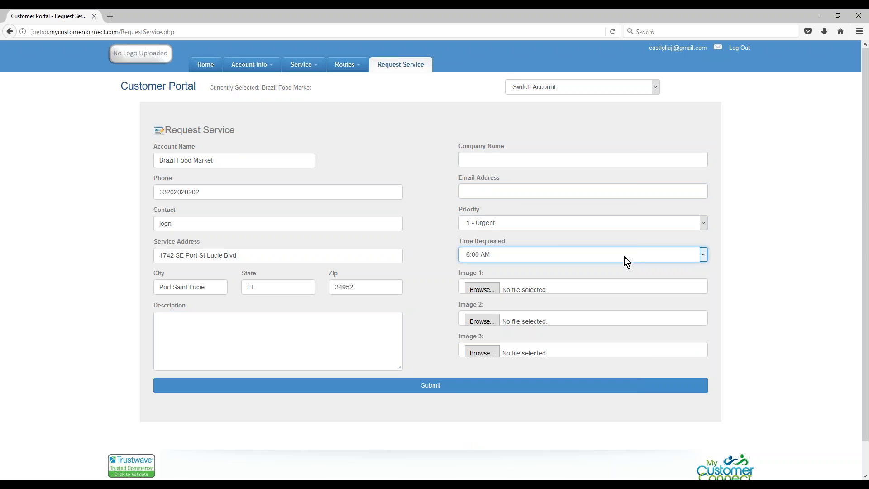
- Cancel an Image 3 picture attachment without uploading, and return to the portal home page
click(485, 353)
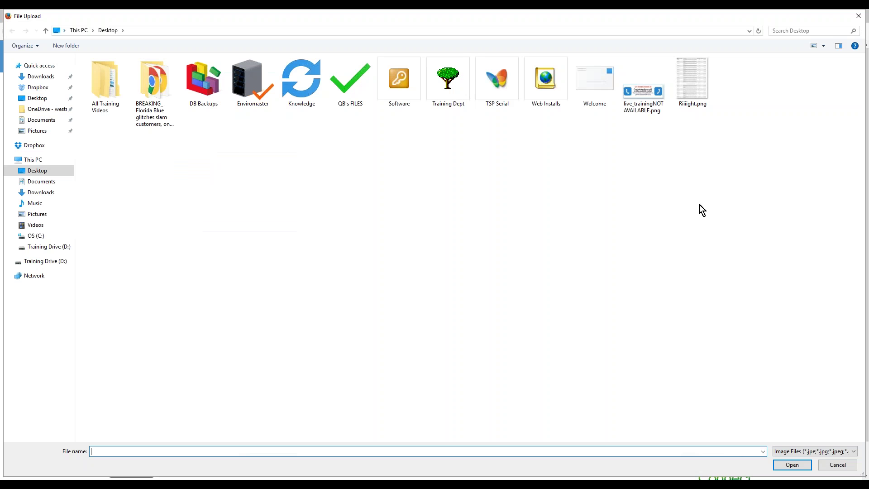
click(859, 16)
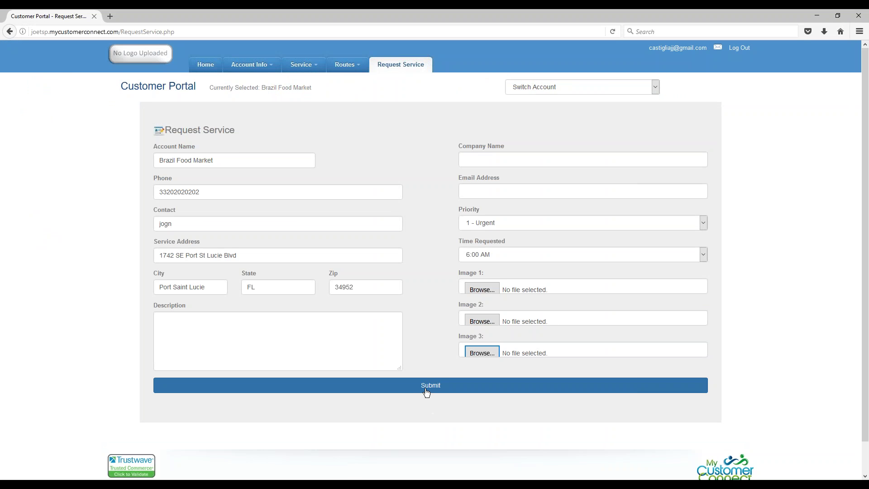
click(210, 68)
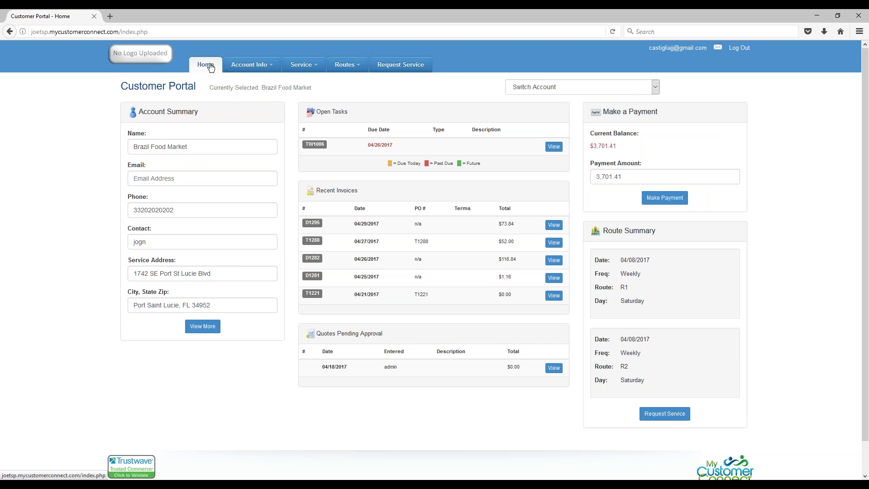
- Open the Switch Account dropdown to list the other accounts available
click(654, 88)
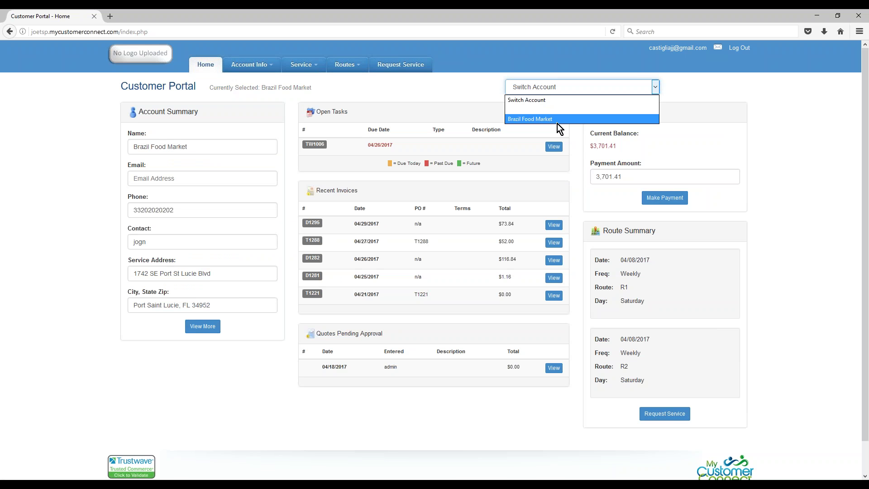